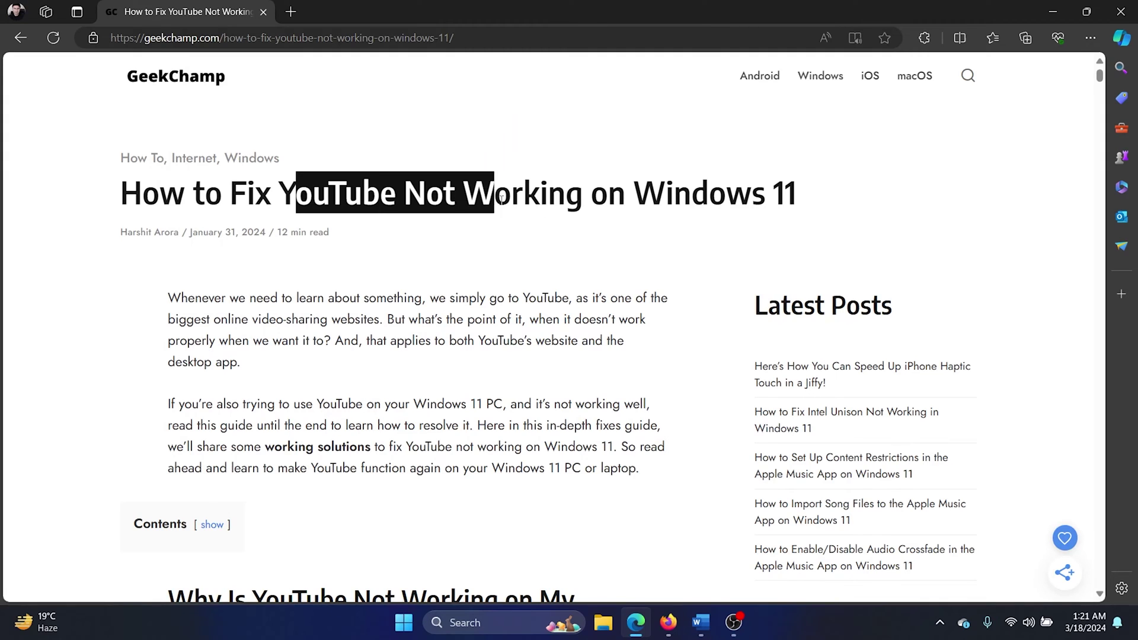
- Highlight the 'Check server status' line in the Word outline of fixes
{"action": "left_click", "coordinate": [642, 344]}
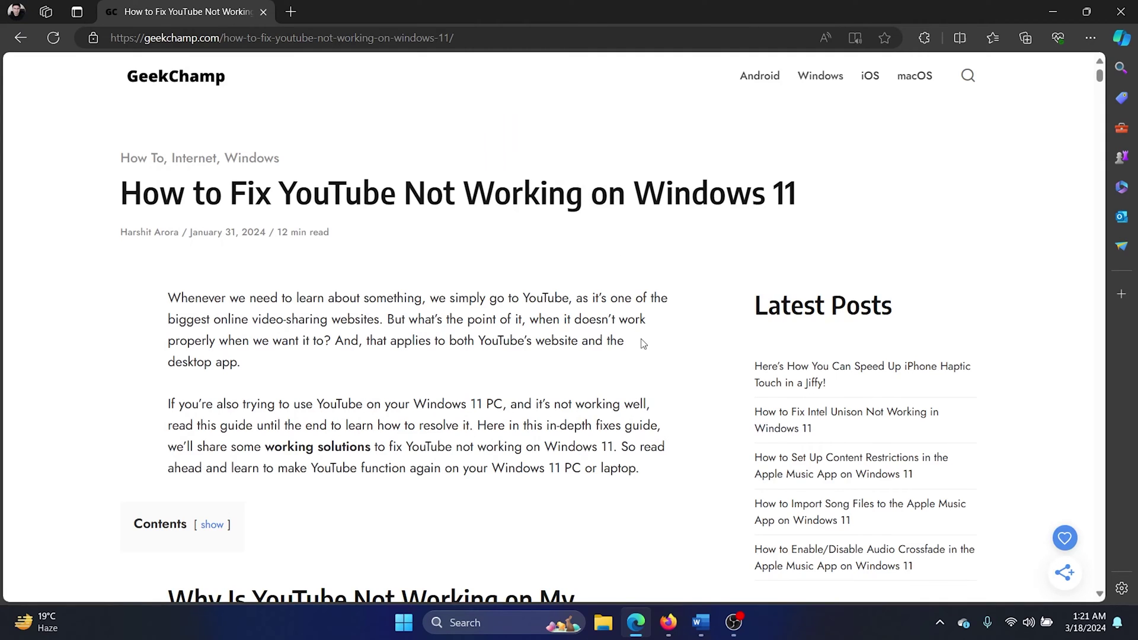
{"action": "left_click", "coordinate": [701, 622]}
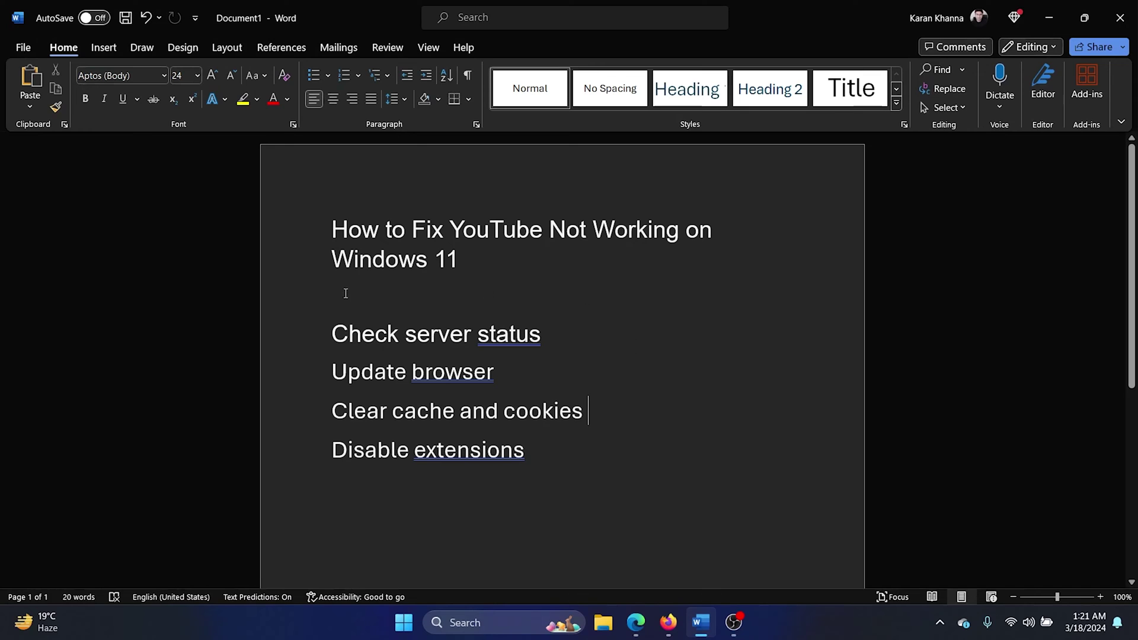
{"action": "left_click_drag", "start_coordinate": [347, 333], "coordinate": [559, 339]}
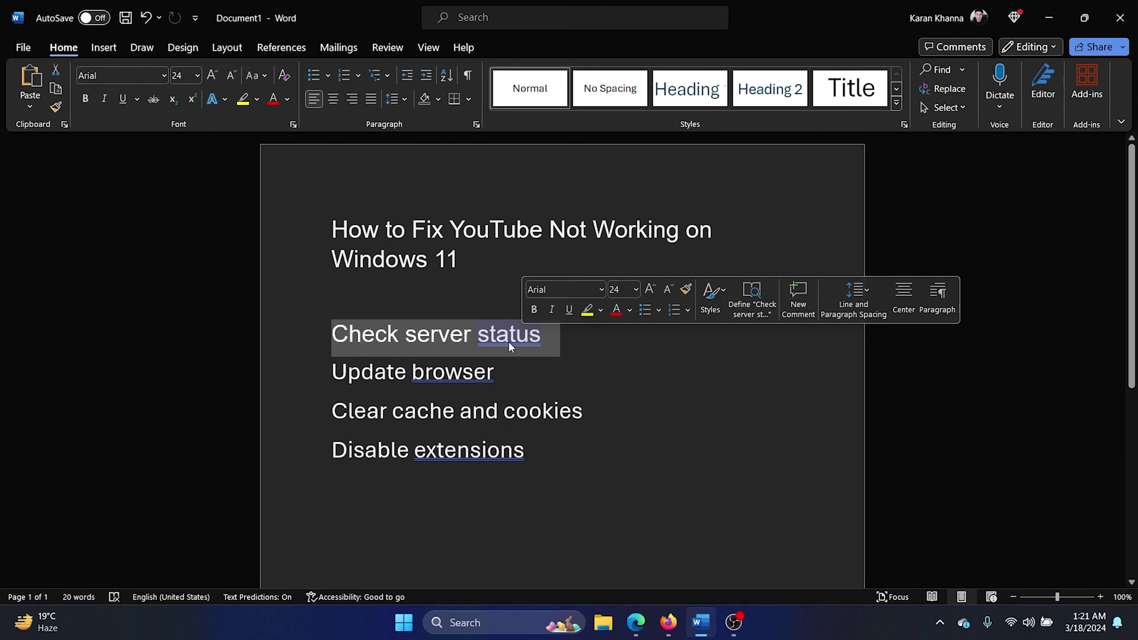
{"action": "right_click", "coordinate": [500, 343]}
{"action": "left_click", "coordinate": [619, 620]}
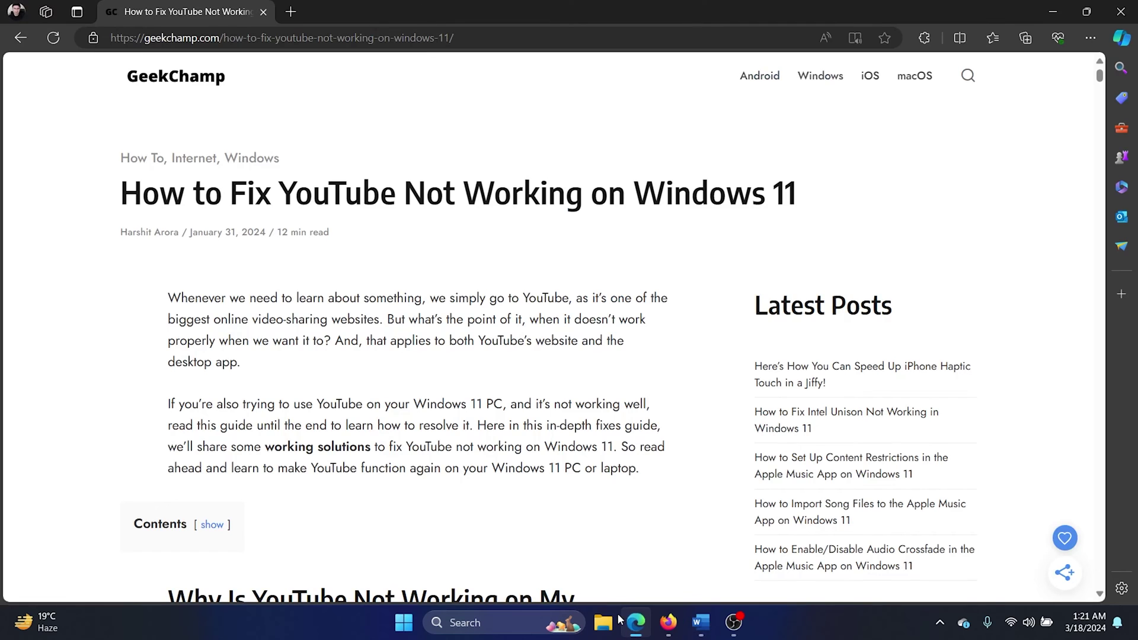
- Run a Fast.com speed test in a new tab, reaching about 96 Mbps
{"action": "left_click", "coordinate": [295, 11]}
{"action": "type", "text": "f"}
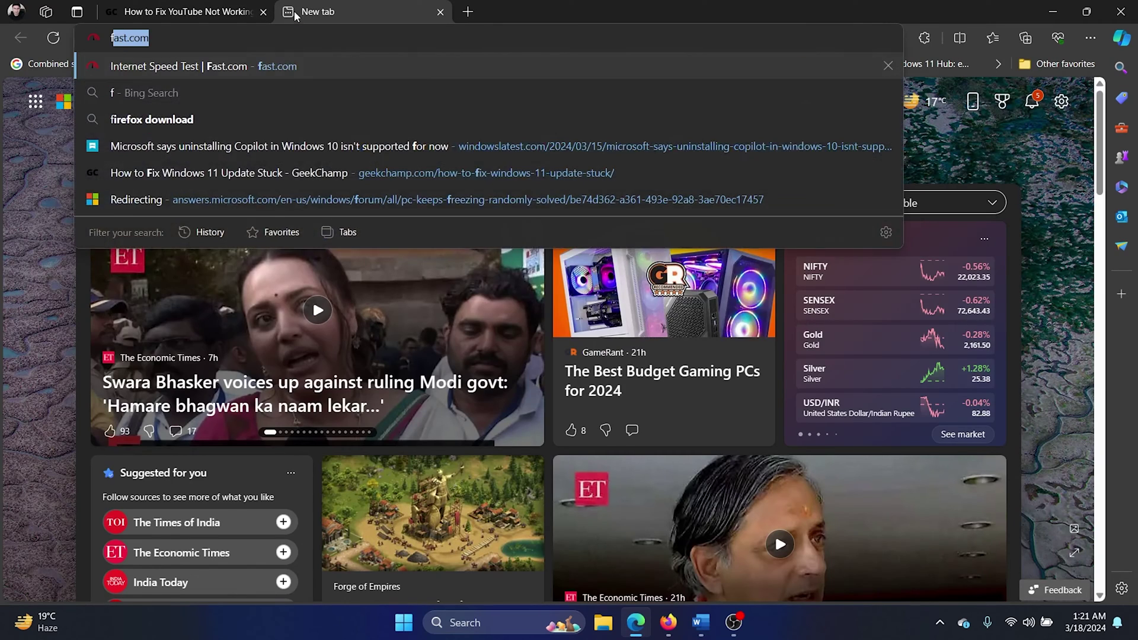
{"action": "type", "text": "ast"}
{"action": "key", "text": "Return"}
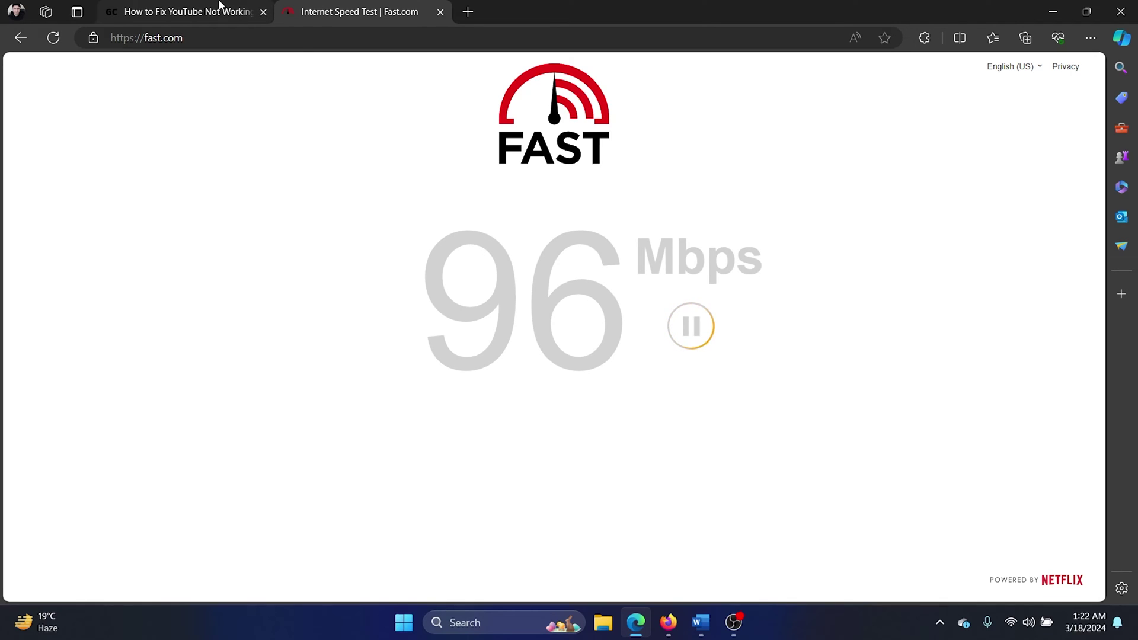
{"action": "left_click", "coordinate": [220, 9]}
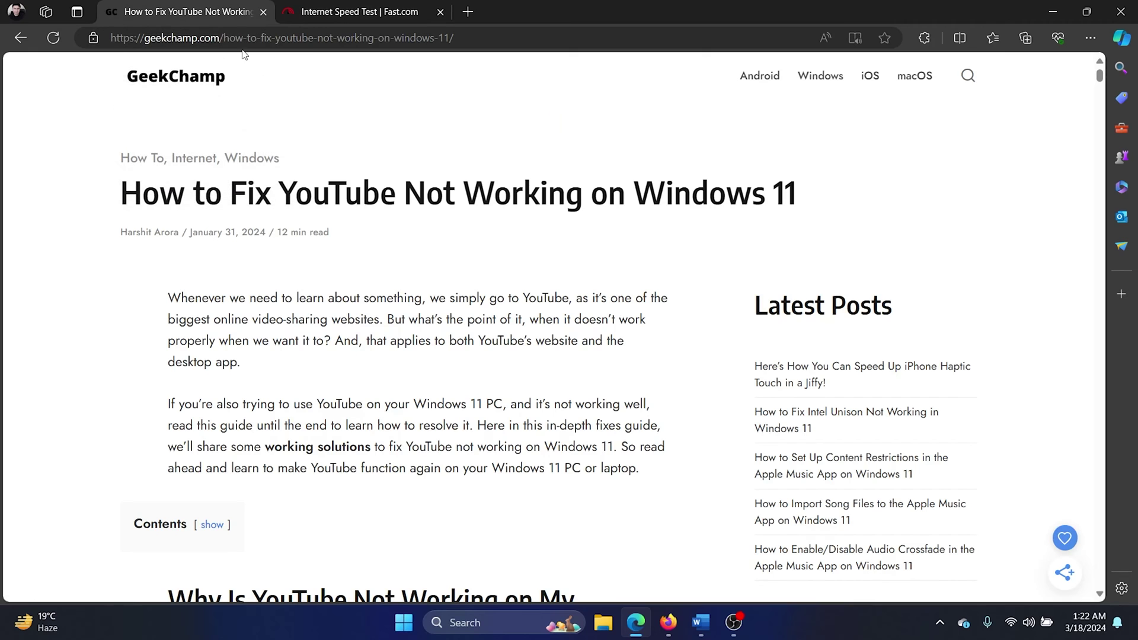
- Highlight the 'Update browser' line in the Word outline
{"action": "left_click", "coordinate": [688, 612]}
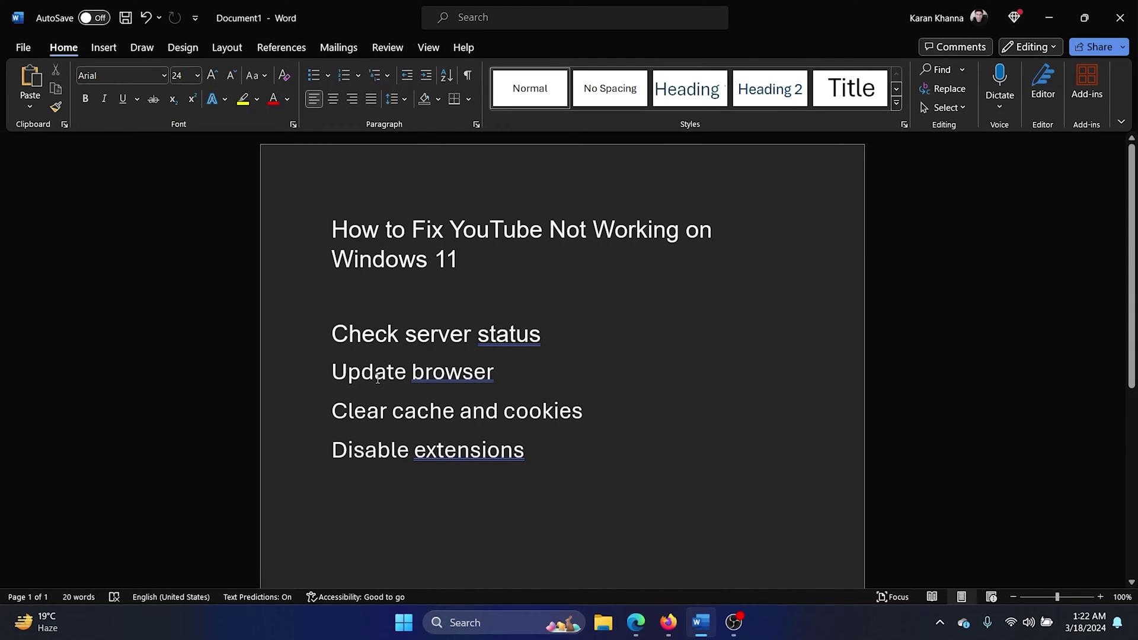
{"action": "left_click_drag", "start_coordinate": [338, 373], "coordinate": [494, 373]}
{"action": "left_click", "coordinate": [636, 622]}
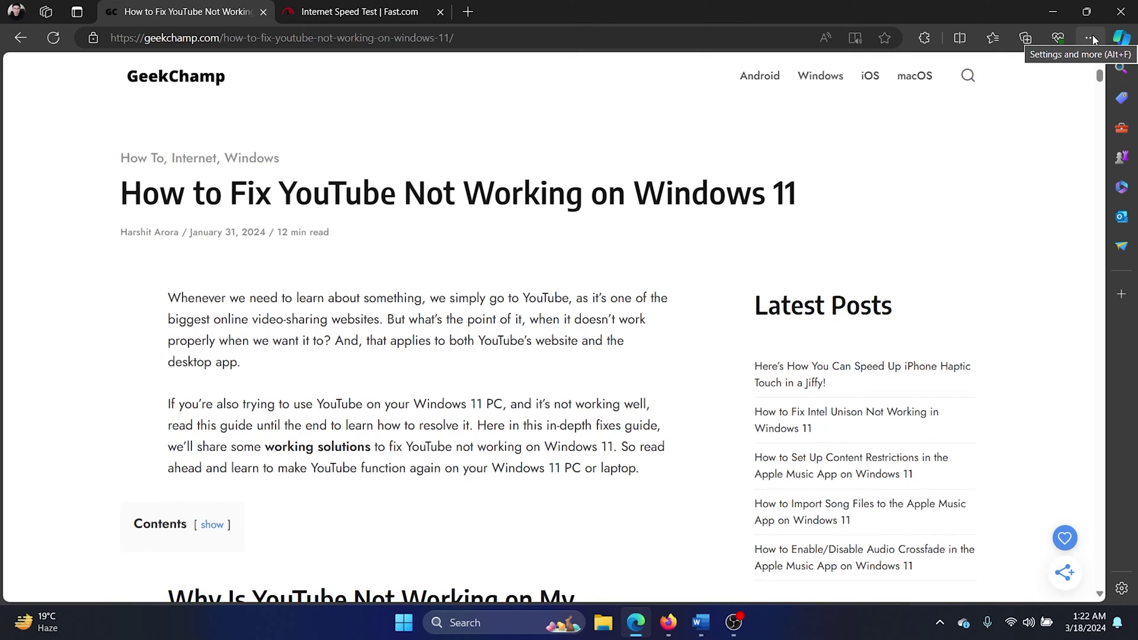
- Confirm on Edge's About page that the browser is up to date
{"action": "left_click", "coordinate": [1091, 37]}
{"action": "mouse_move", "coordinate": [943, 436]}
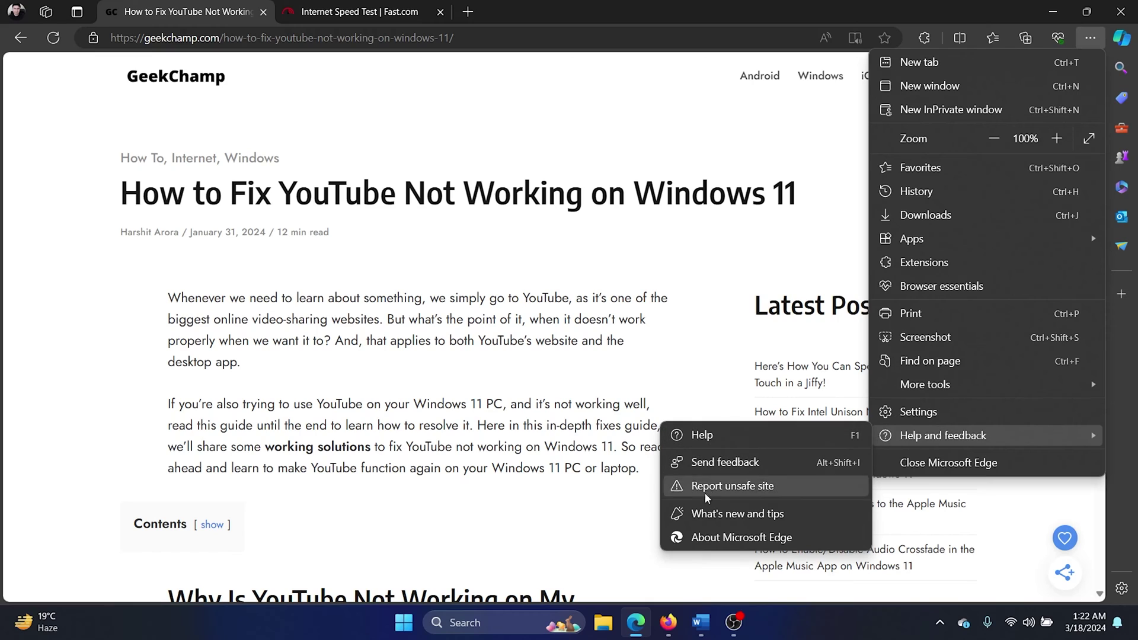
{"action": "left_click", "coordinate": [716, 537]}
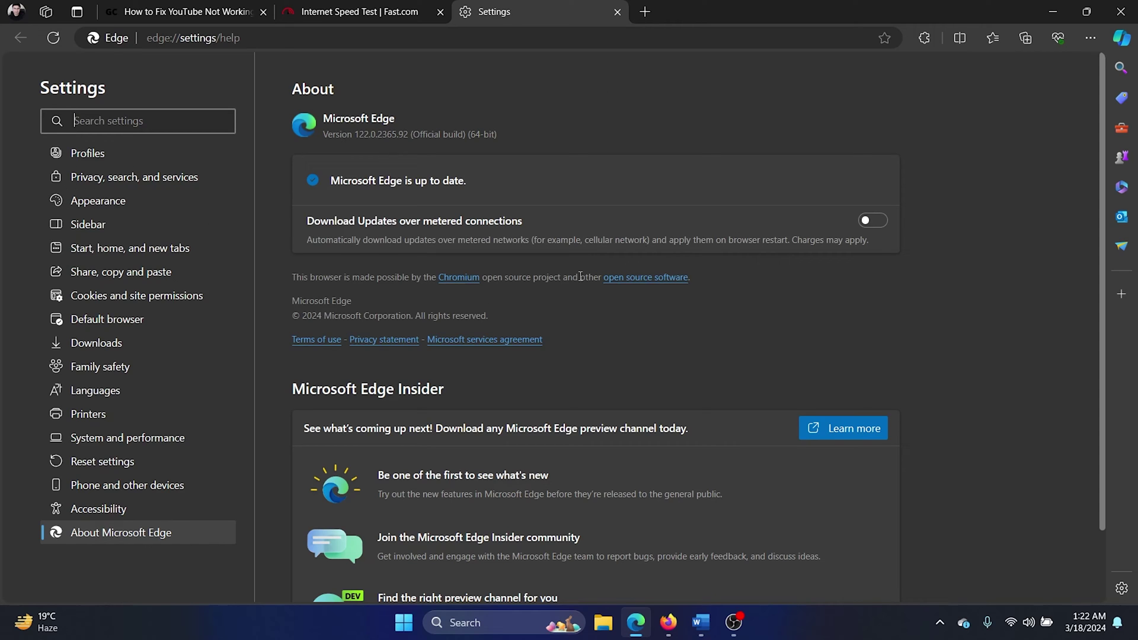
{"action": "left_click", "coordinate": [618, 12]}
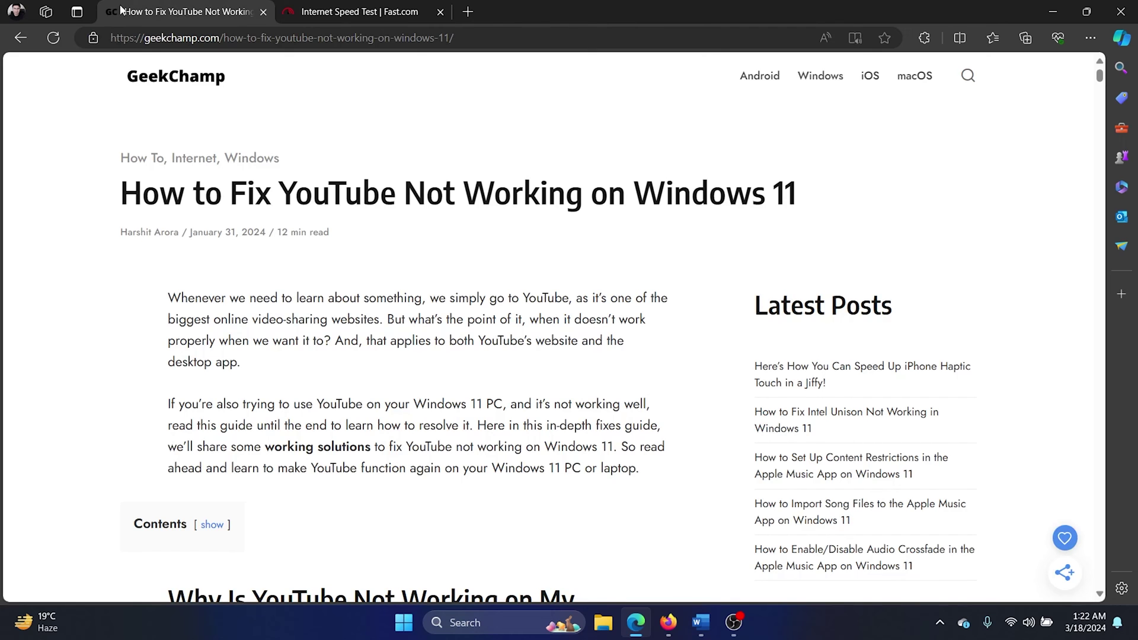
- Highlight the 'Clear cache and cookies' line in the Word outline
{"action": "left_click", "coordinate": [701, 622]}
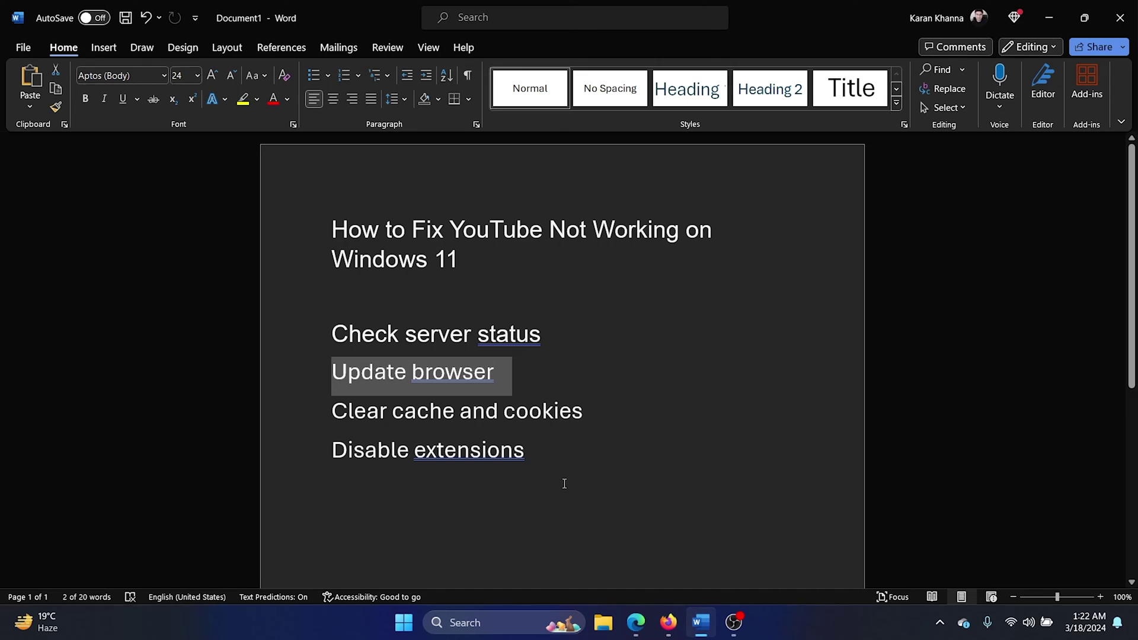
{"action": "left_click_drag", "start_coordinate": [358, 418], "coordinate": [548, 424]}
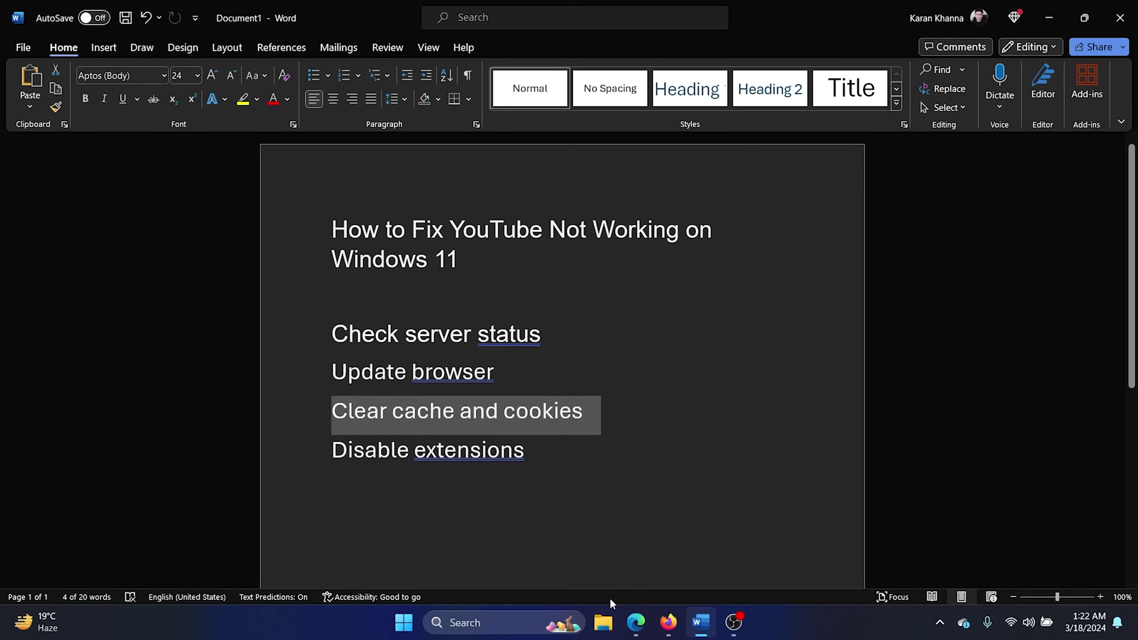
{"action": "left_click", "coordinate": [636, 623]}
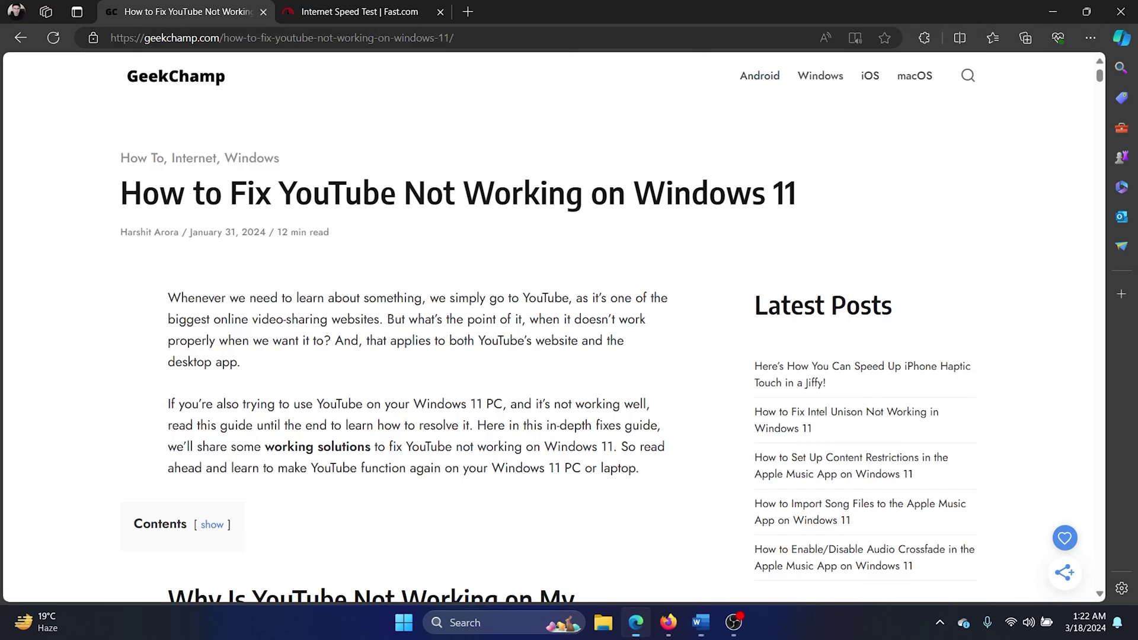
- Open Edge's full History page from the History flyout
{"action": "left_click", "coordinate": [1094, 35]}
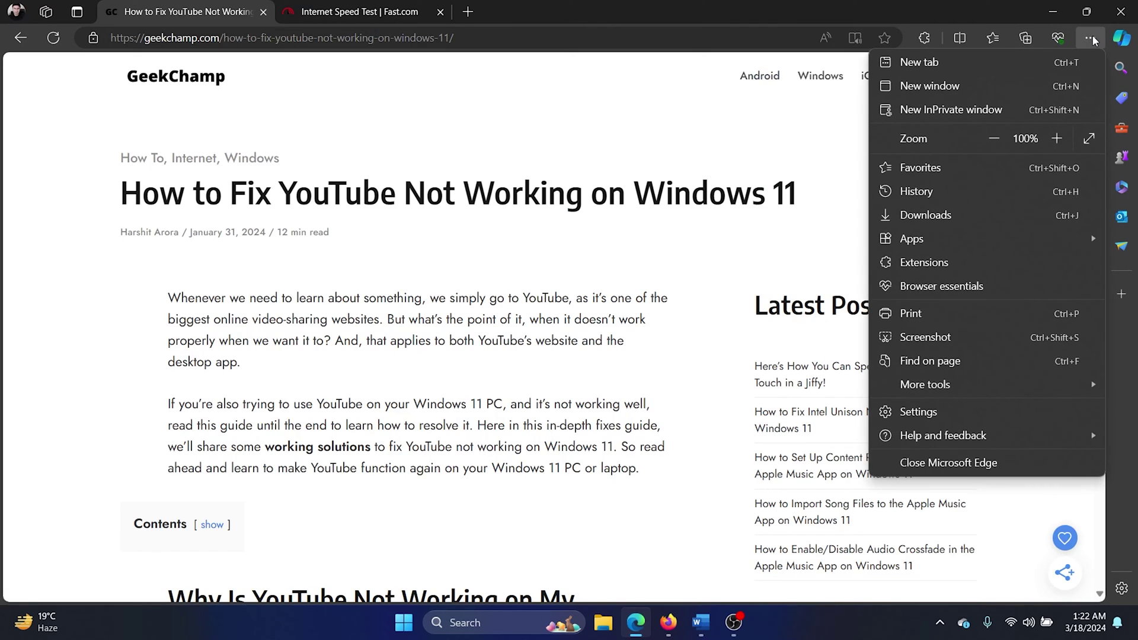
{"action": "left_click", "coordinate": [912, 194]}
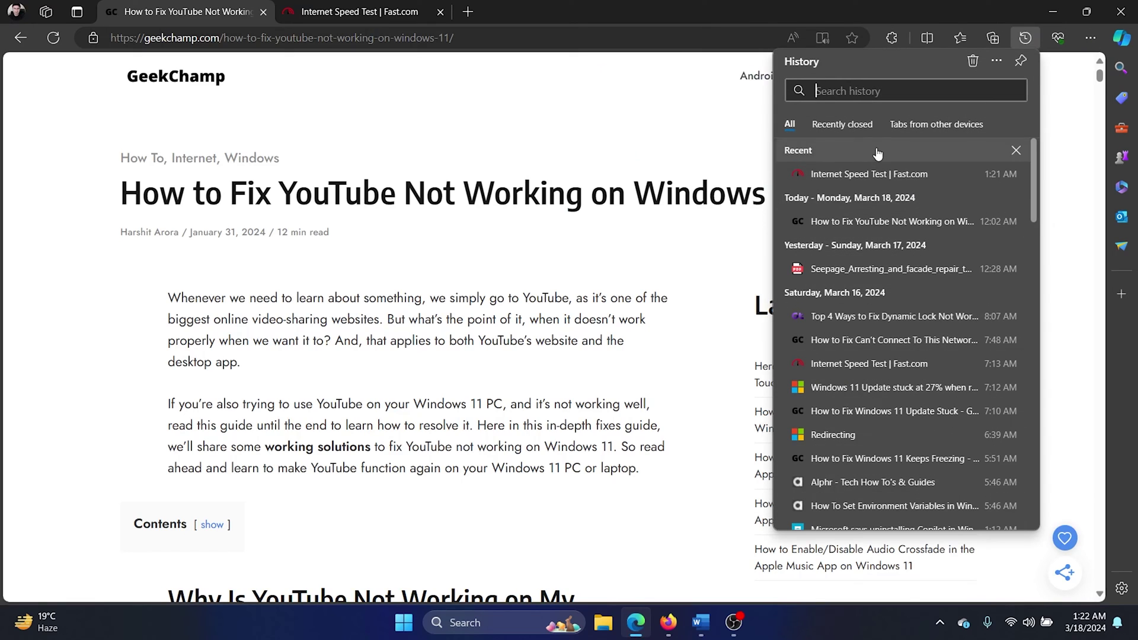
{"action": "left_click", "coordinate": [997, 62]}
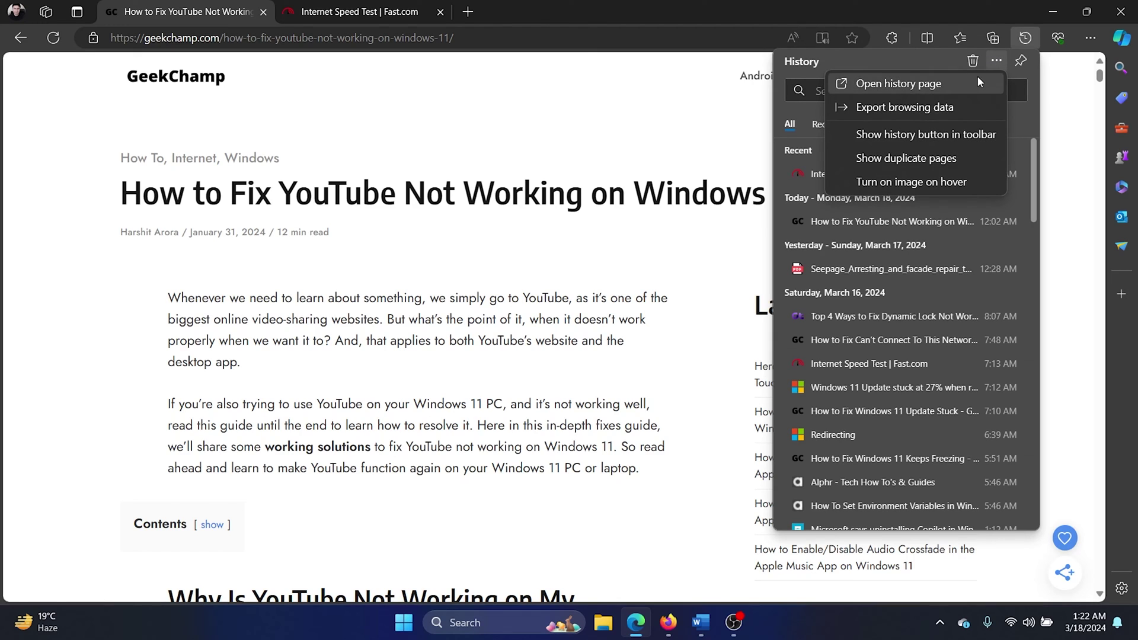
{"action": "left_click", "coordinate": [922, 85]}
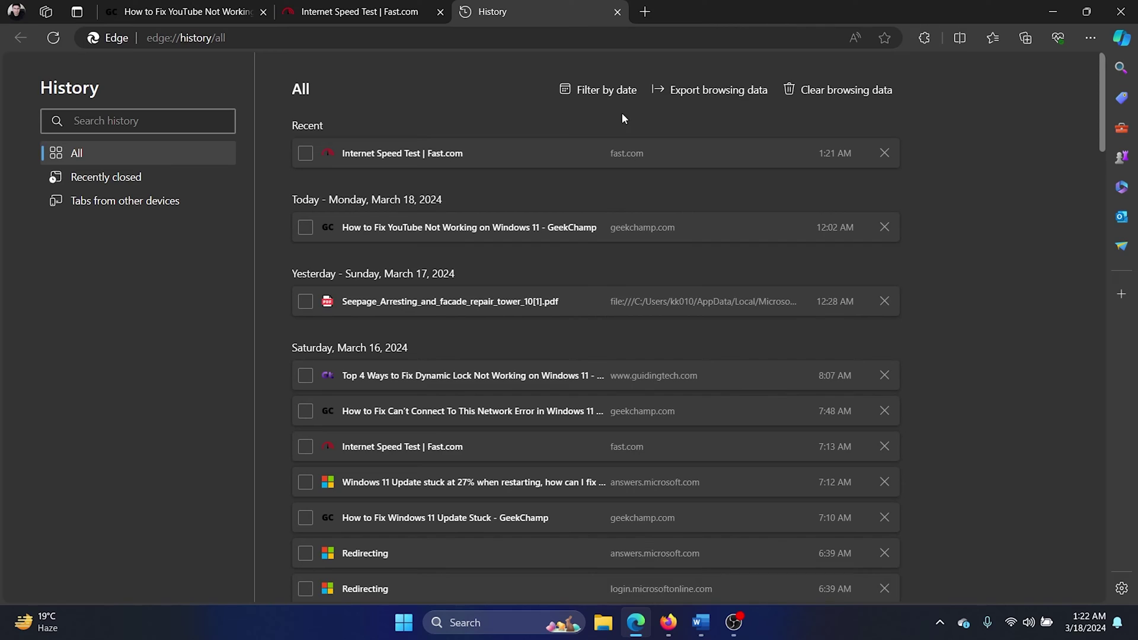
- Clear all-time browsing and download history, cookies and cached files
{"action": "left_click", "coordinate": [824, 92]}
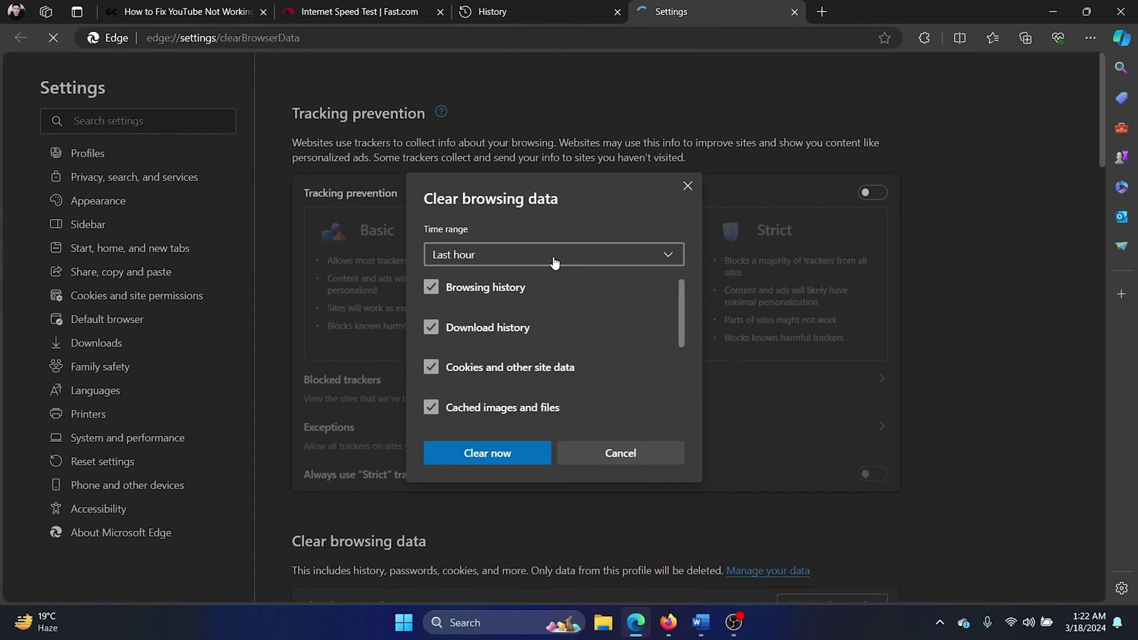
{"action": "left_click", "coordinate": [541, 233]}
{"action": "left_click", "coordinate": [478, 355]}
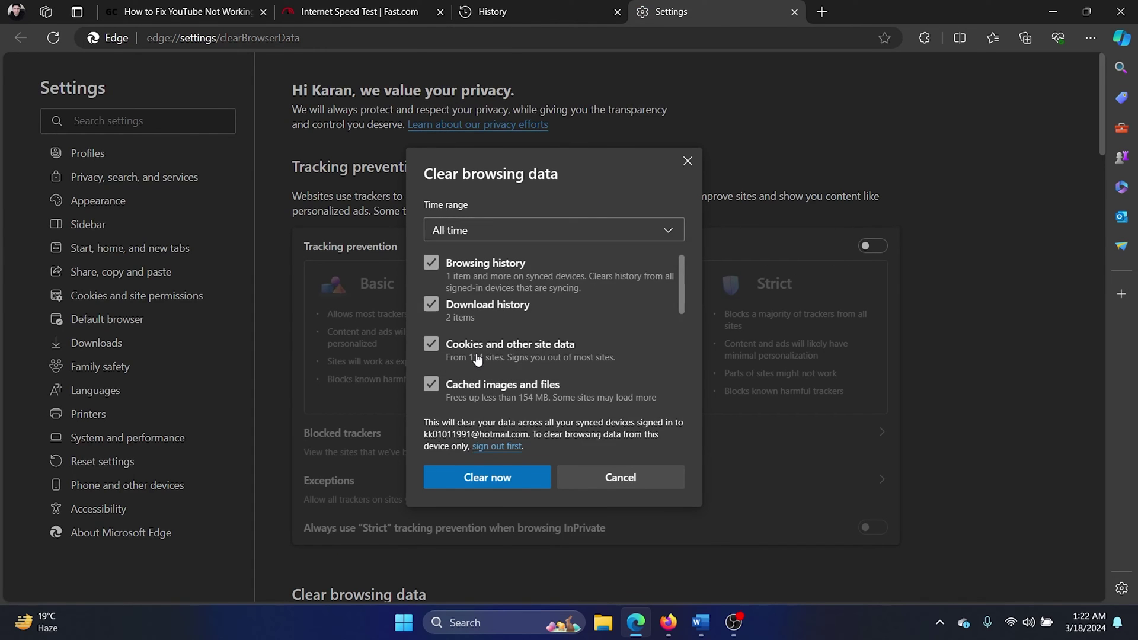
{"action": "left_click", "coordinate": [499, 478]}
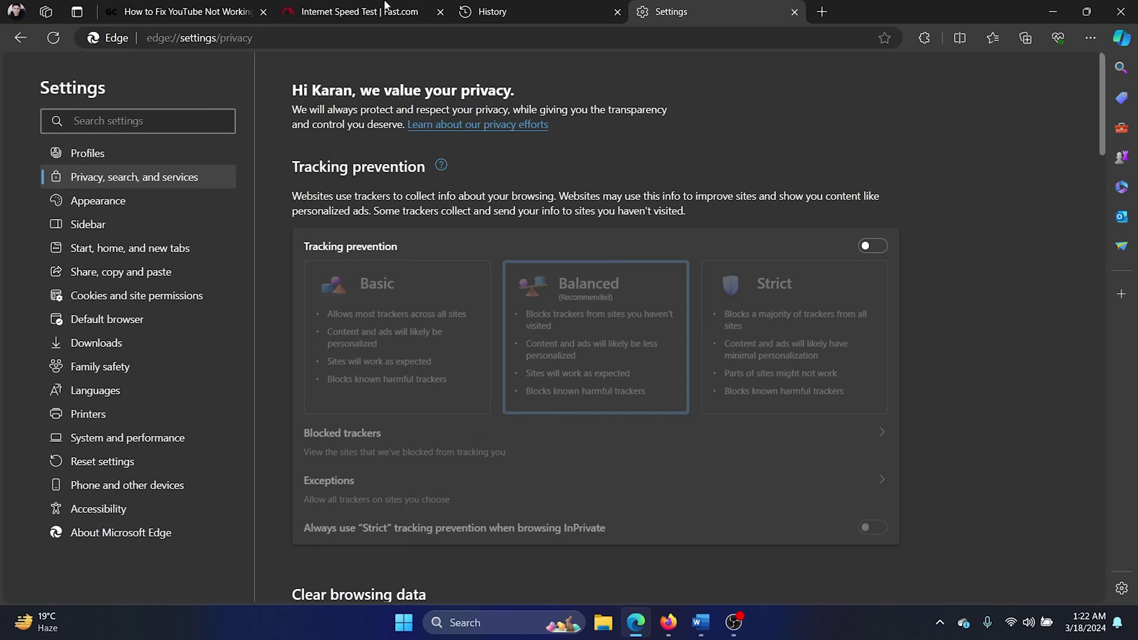
{"action": "left_click", "coordinate": [216, 9]}
- Highlight the 'Disable extensions' line in the Word outline
{"action": "left_click", "coordinate": [701, 622]}
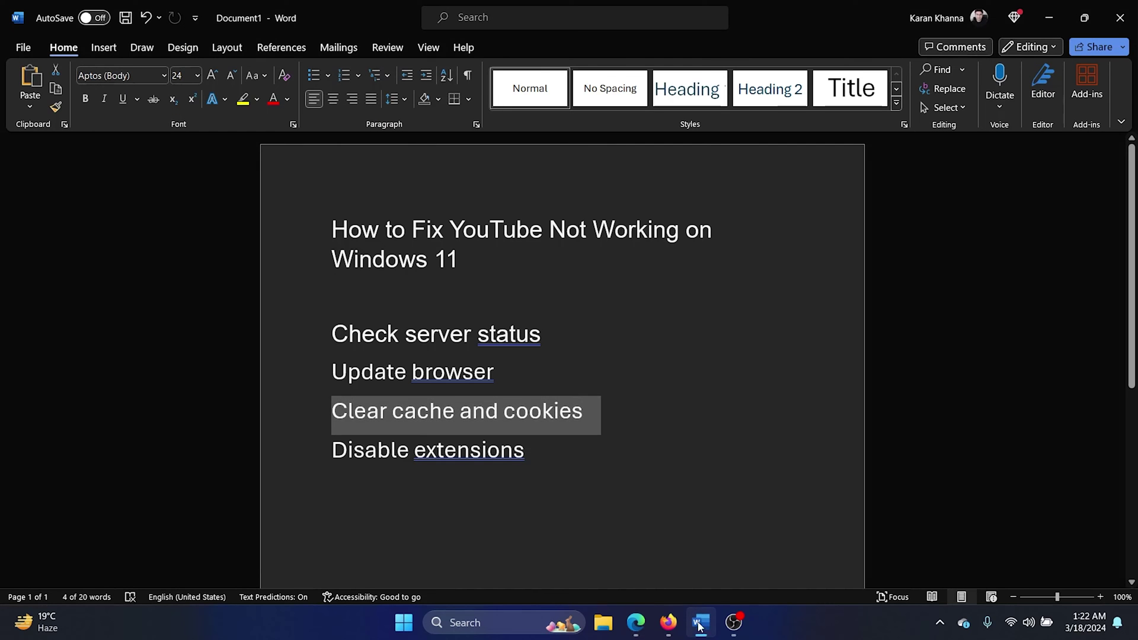
{"action": "left_click_drag", "start_coordinate": [350, 463], "coordinate": [527, 456]}
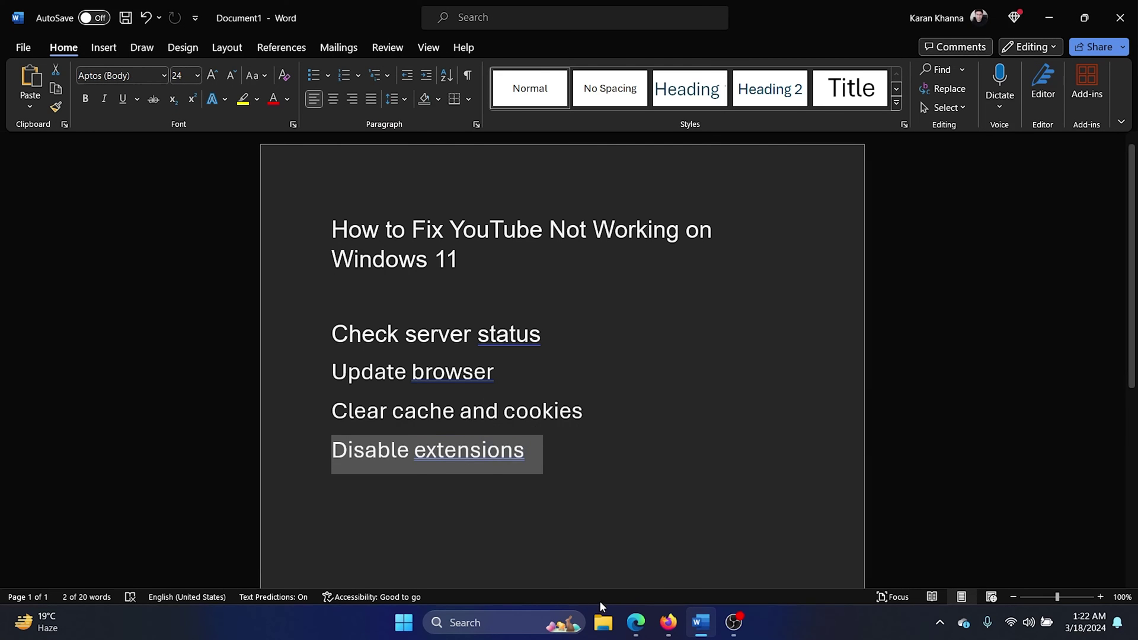
{"action": "left_click", "coordinate": [635, 623]}
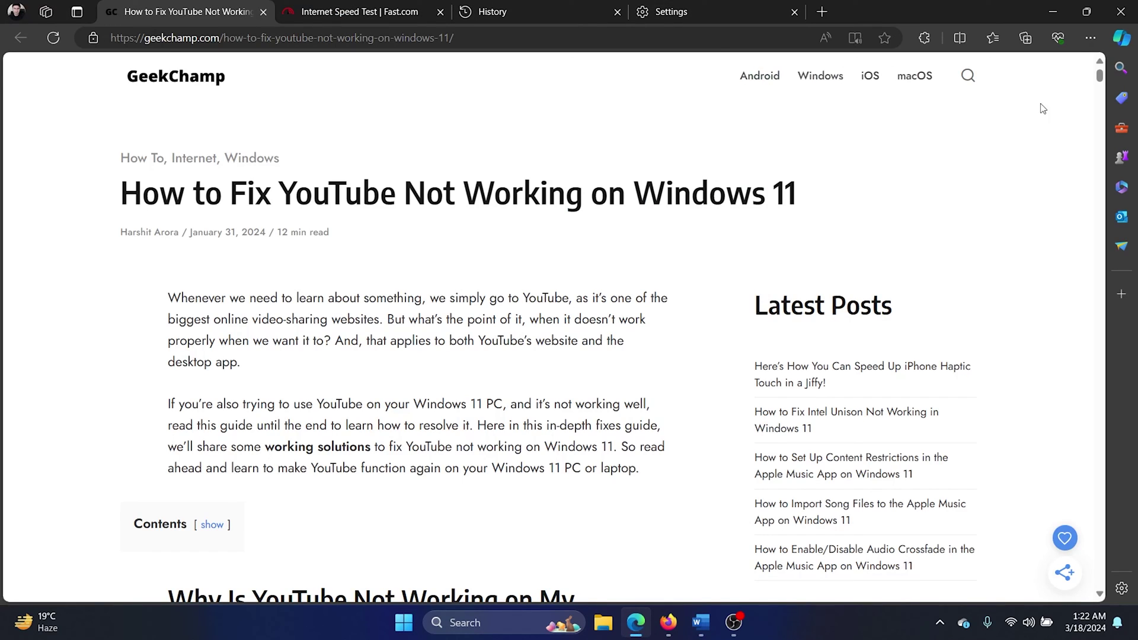
- Open Edge's Manage extensions page, showing the Ghostery ad blocker enabled
{"action": "left_click", "coordinate": [1088, 38]}
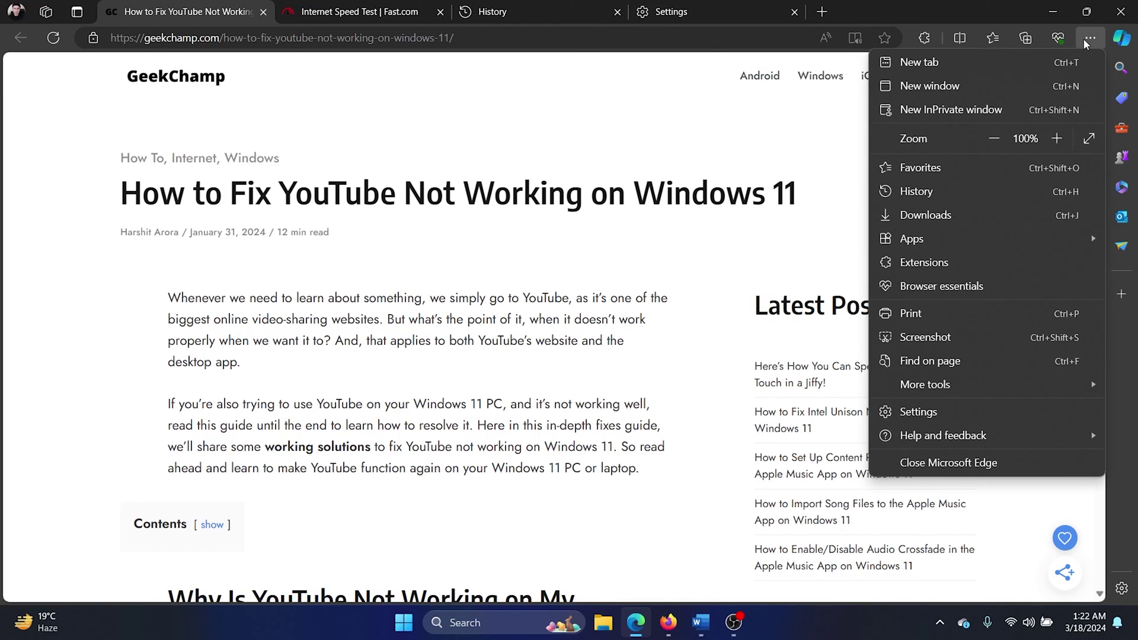
{"action": "left_click", "coordinate": [934, 265]}
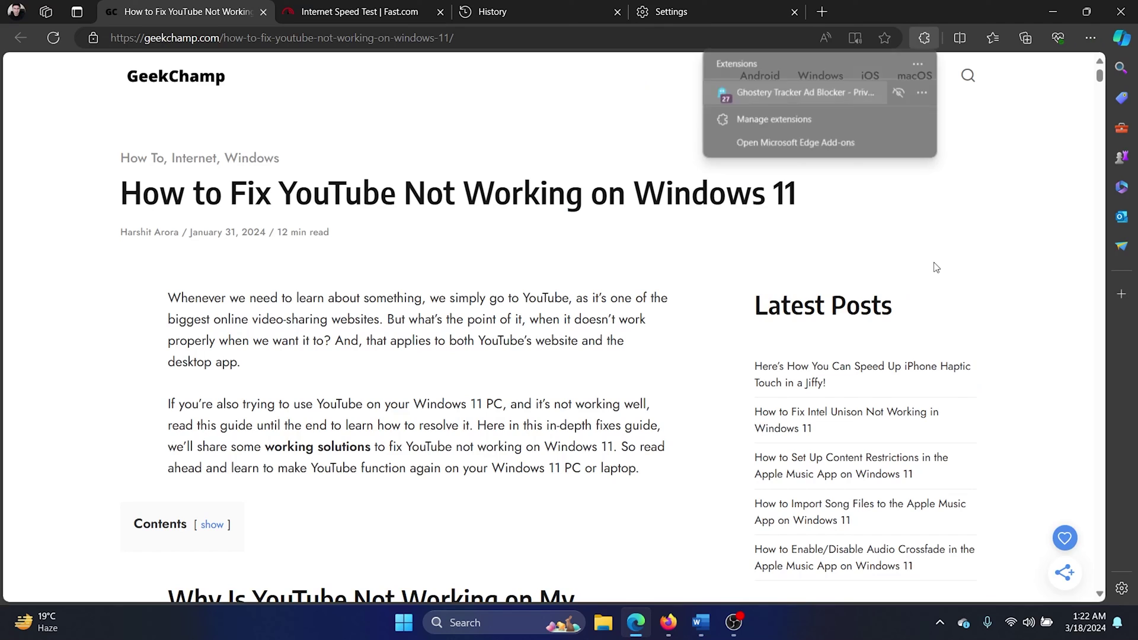
{"action": "left_click", "coordinate": [814, 119]}
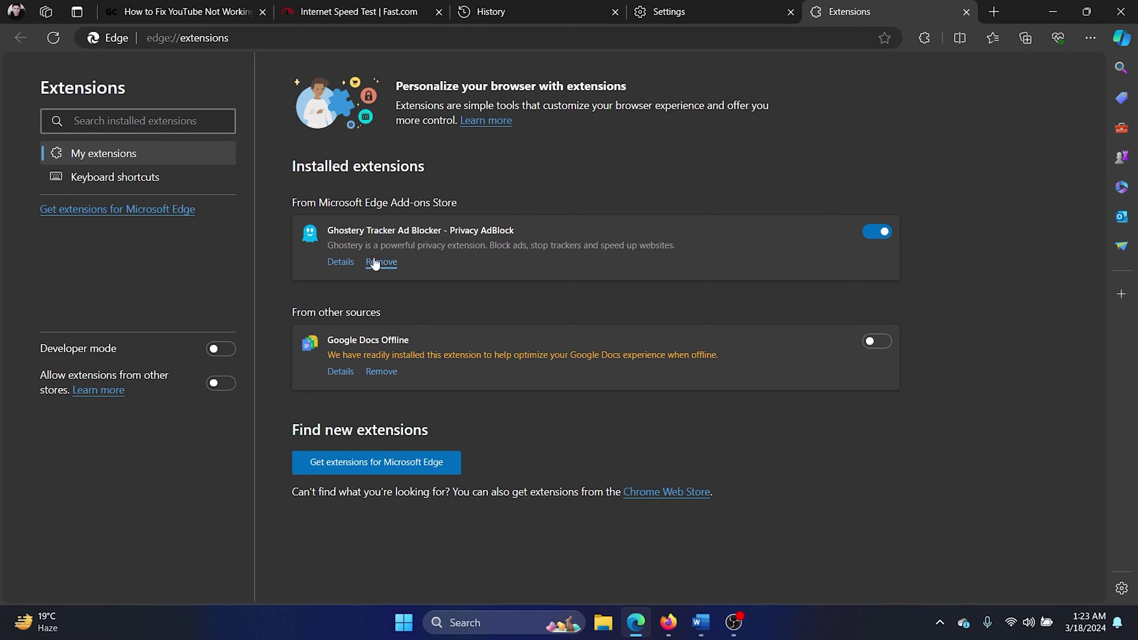
{"action": "left_click", "coordinate": [183, 9]}
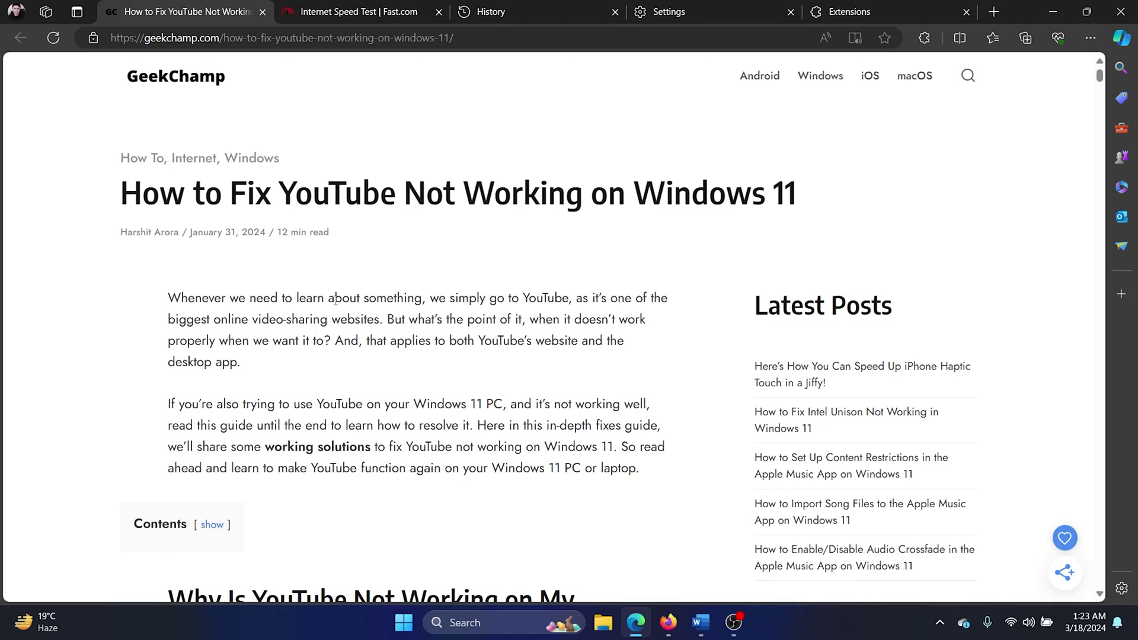